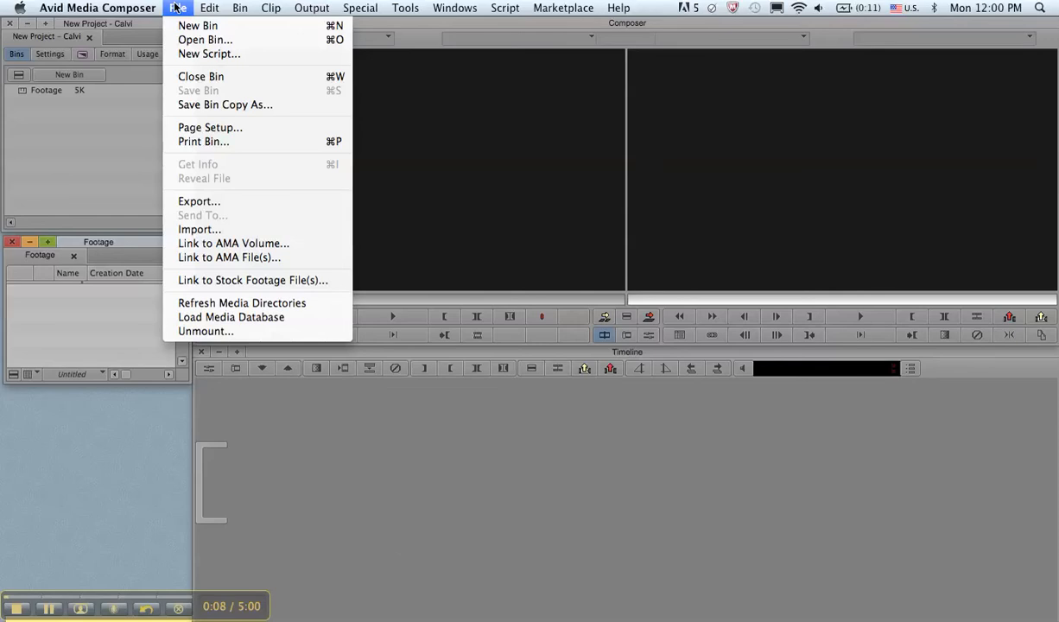
left_click(177, 8)
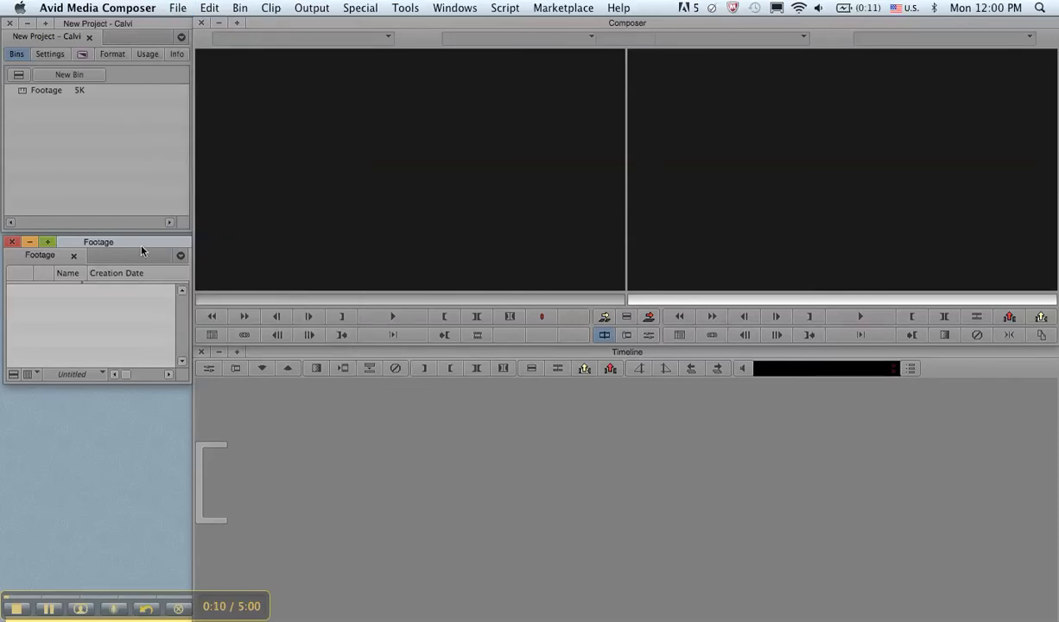
left_click_drag(141, 242, 141, 242)
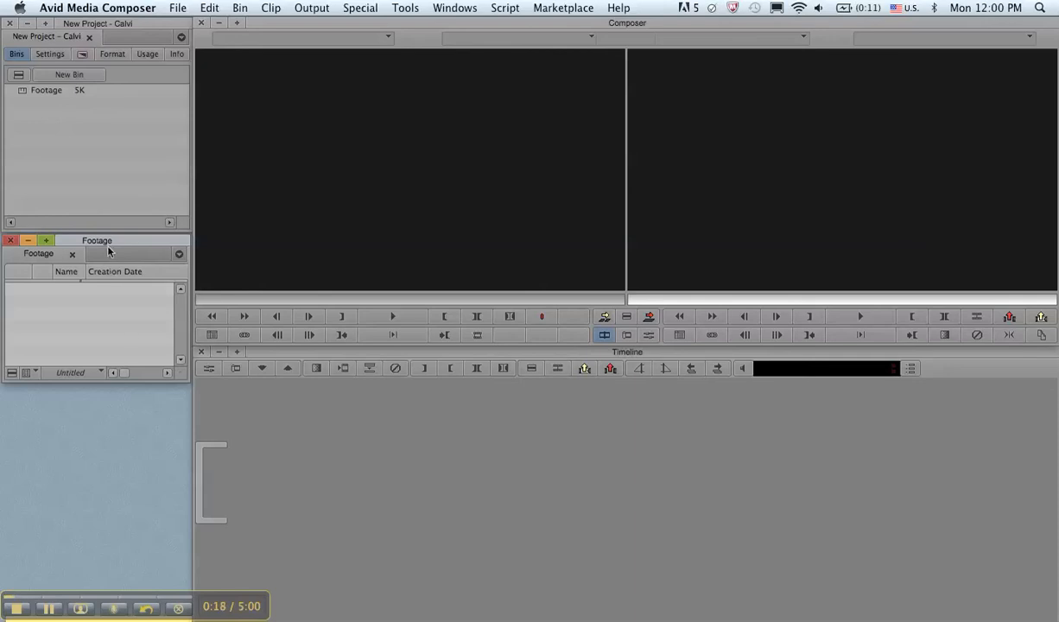
left_click_drag(109, 241, 109, 245)
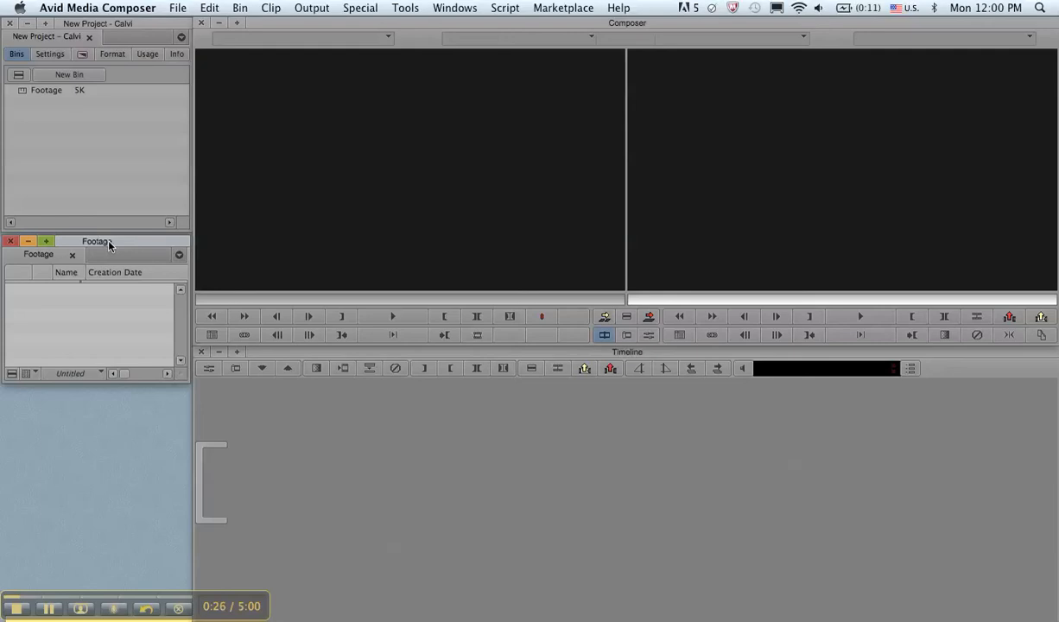
Start linking to AMA files and open the CLIPS_HG folder on the GLYPH-2 TB drive
left_click(178, 9)
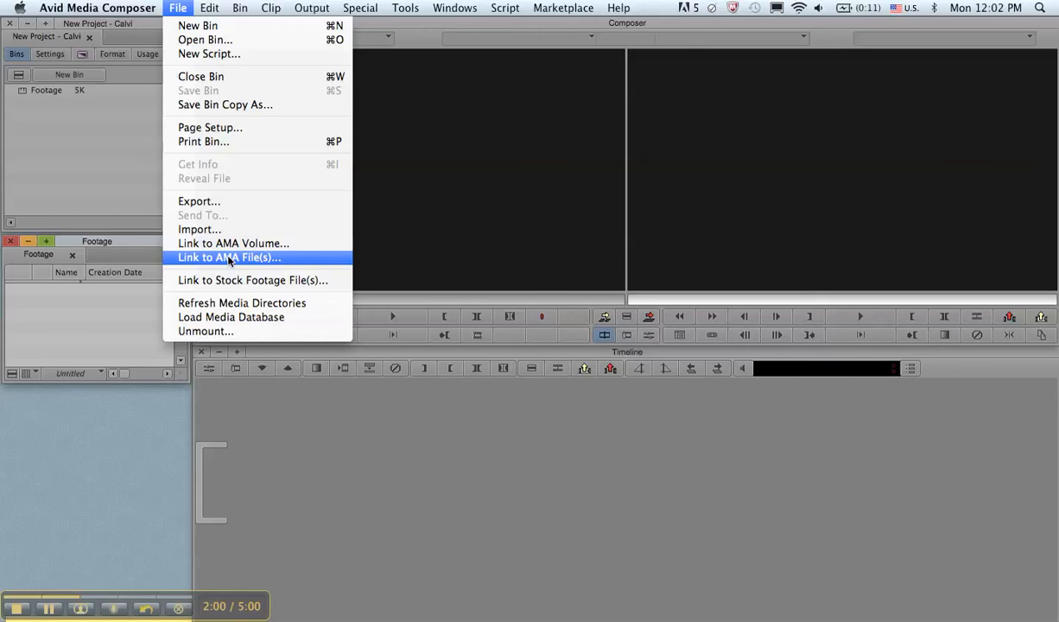
left_click(230, 259)
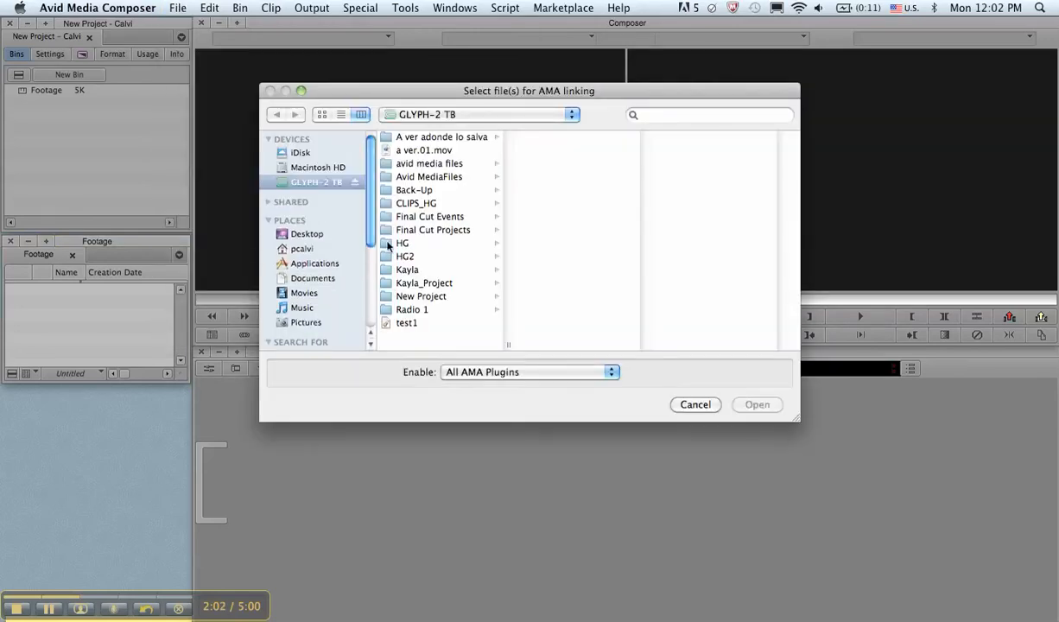
left_click(415, 200)
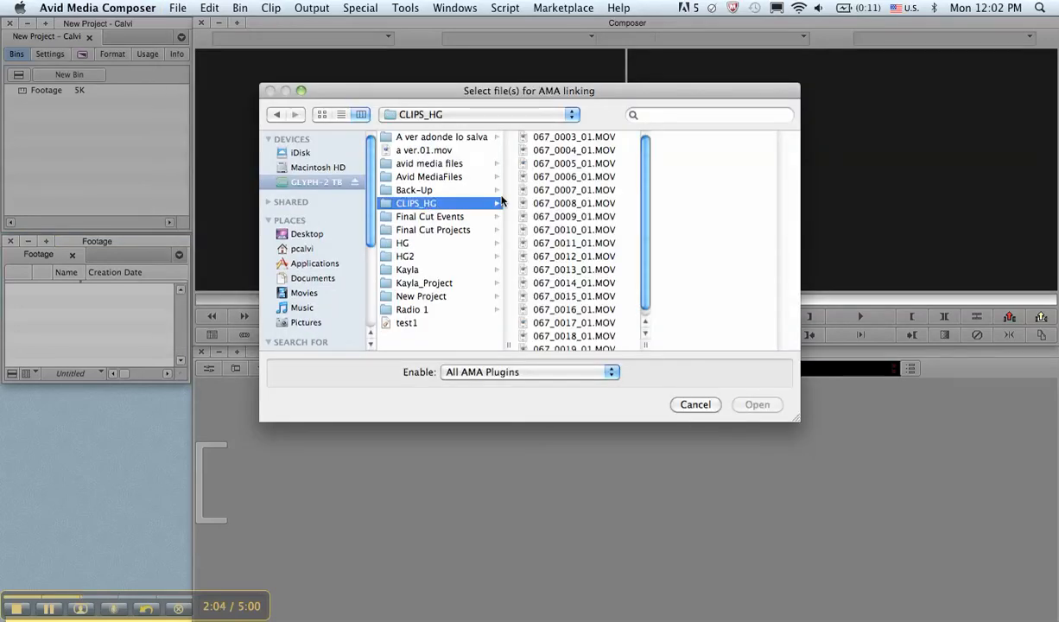
Preview individual MOV clips in the CLIPS_HG folder, including 067_0004_01 and 067_0015_01 through 067_0018_01
left_click(572, 150)
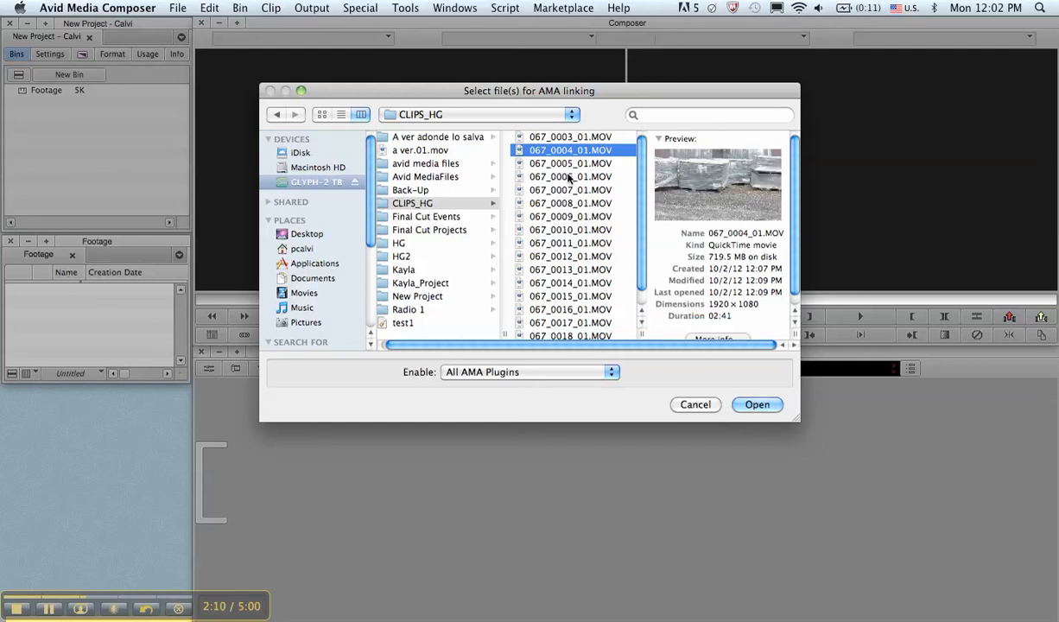
scroll(570, 208, "down", 1)
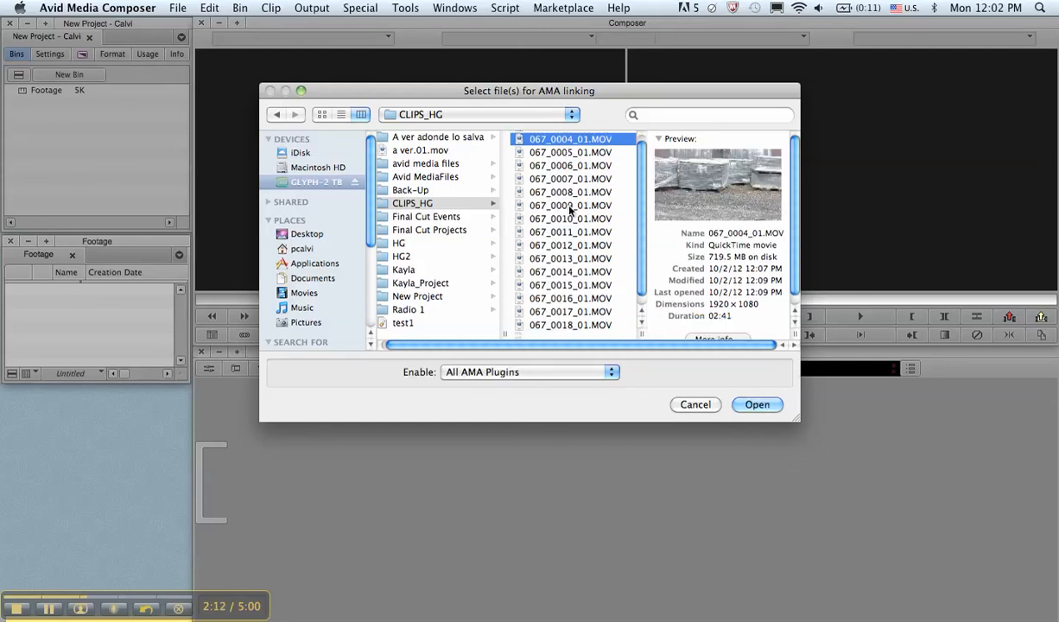
scroll(569, 207, "down", 1)
left_click(572, 318)
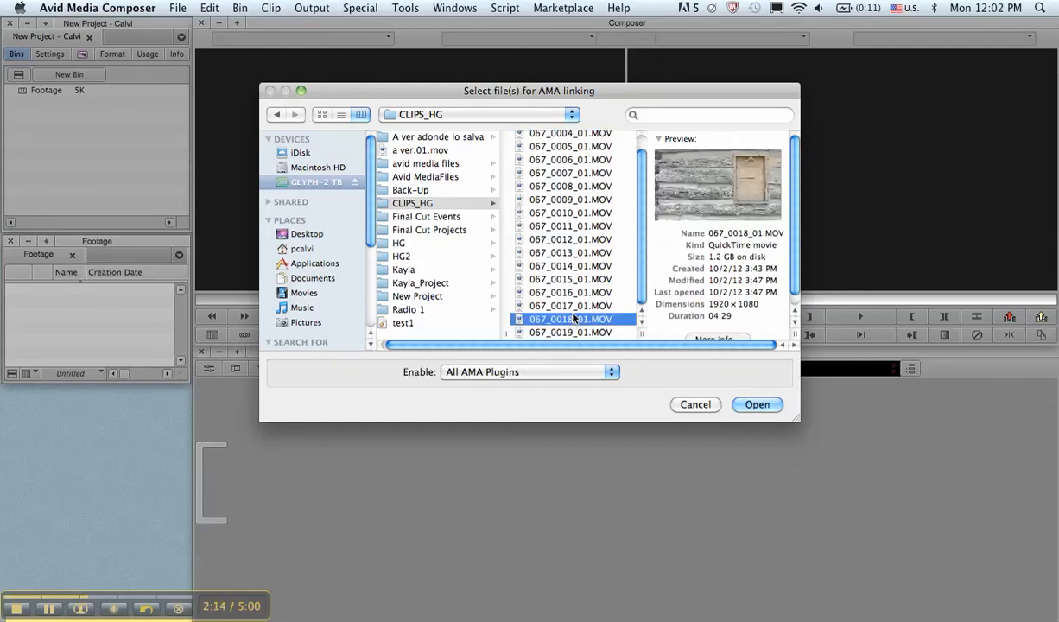
left_click(572, 332)
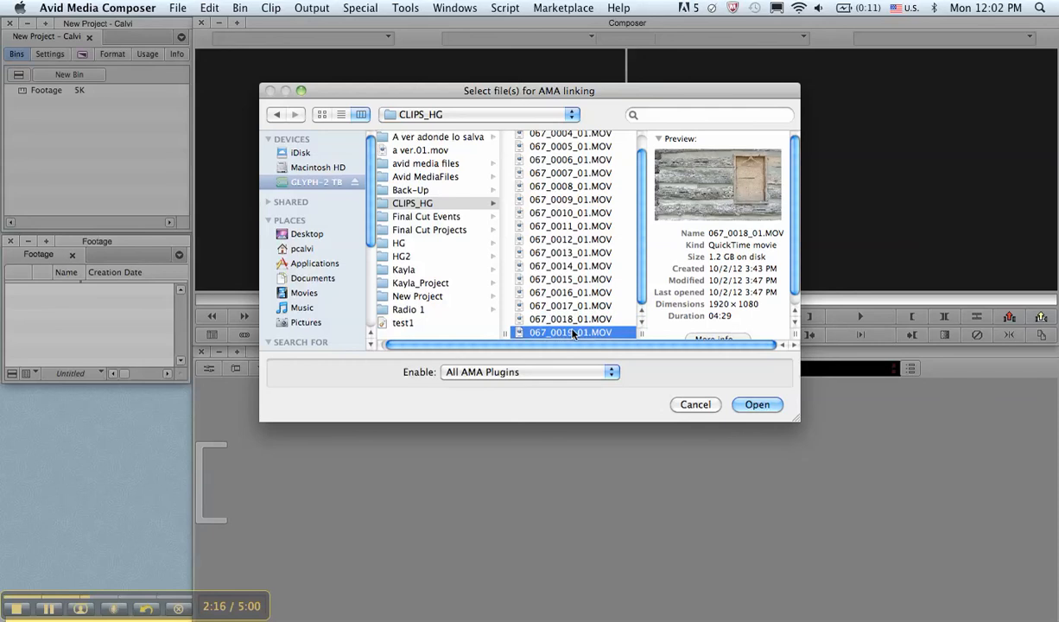
left_click(573, 306)
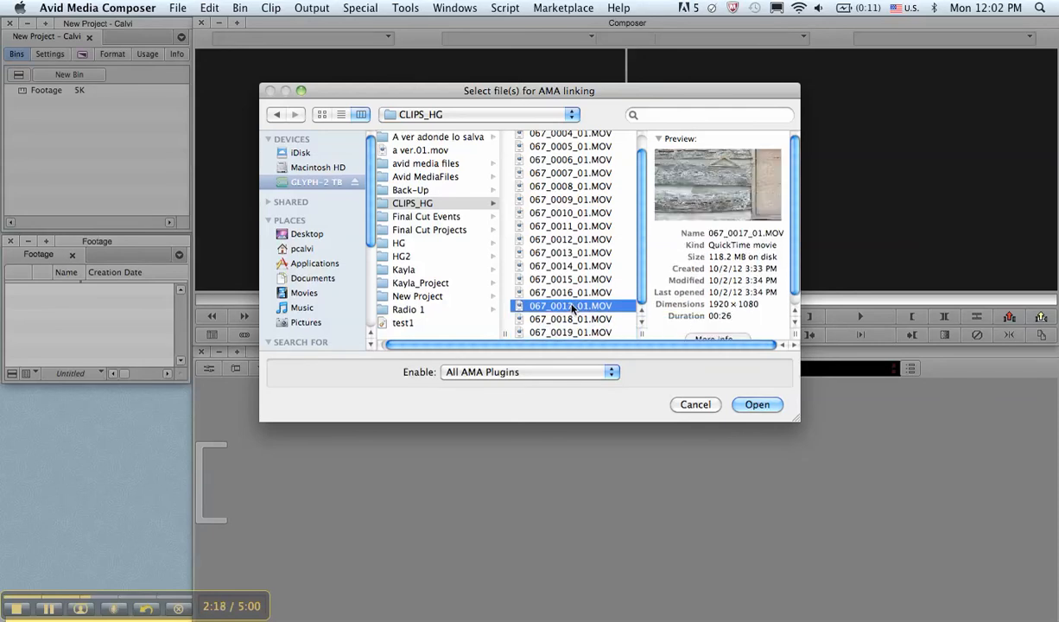
left_click(570, 293)
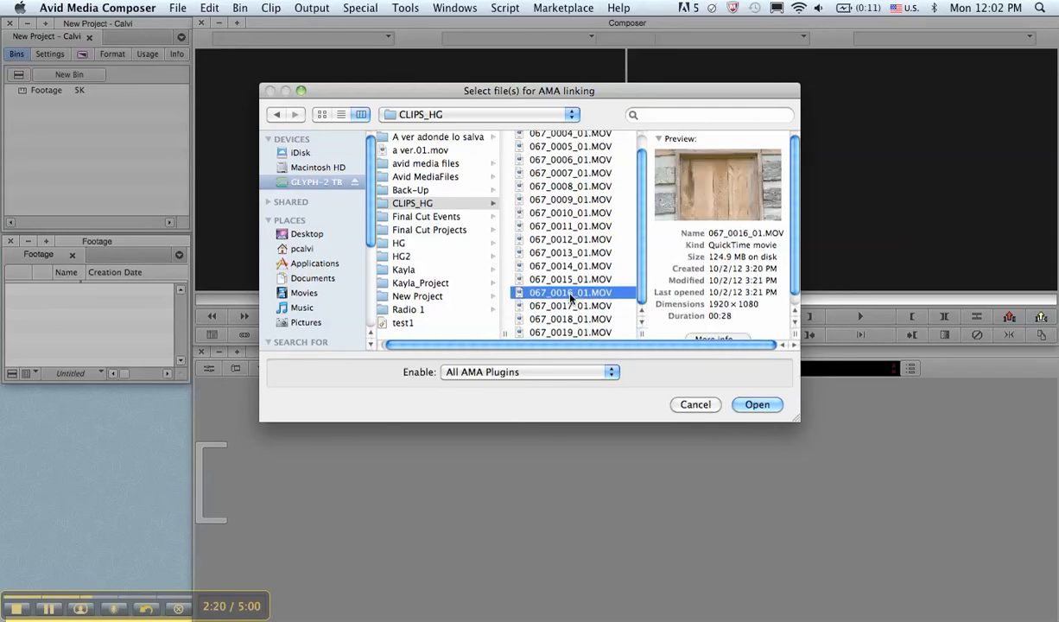
key("Up")
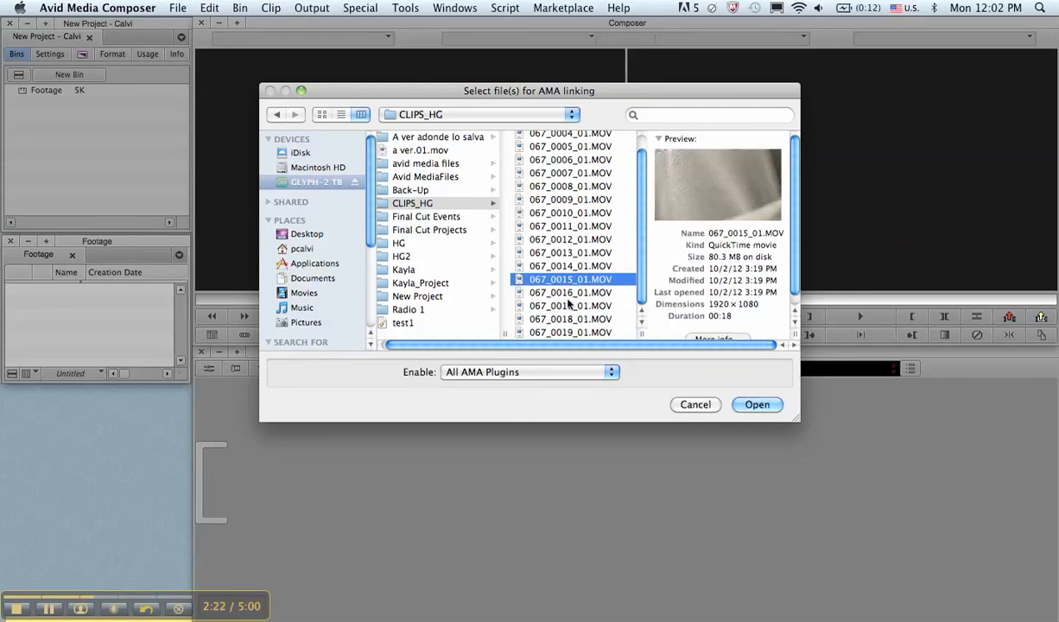
left_click(568, 304)
Link 067_0016_01.MOV, 067_0017_01.MOV and 067_0018_01.MOV together into the Footage bin through AMA
left_click(566, 319)
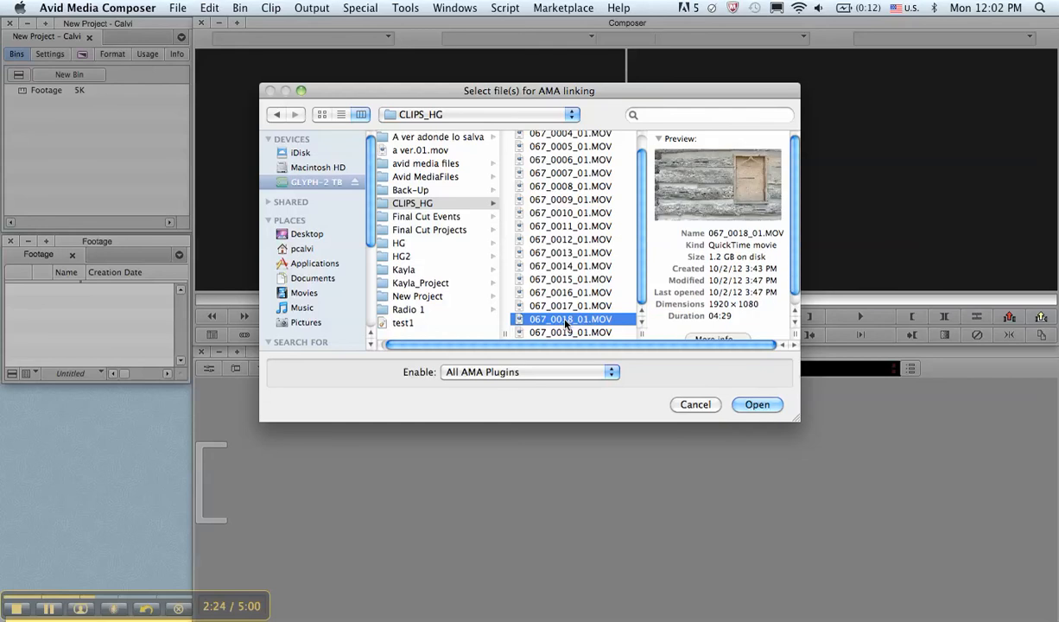
left_click(570, 305, "shift")
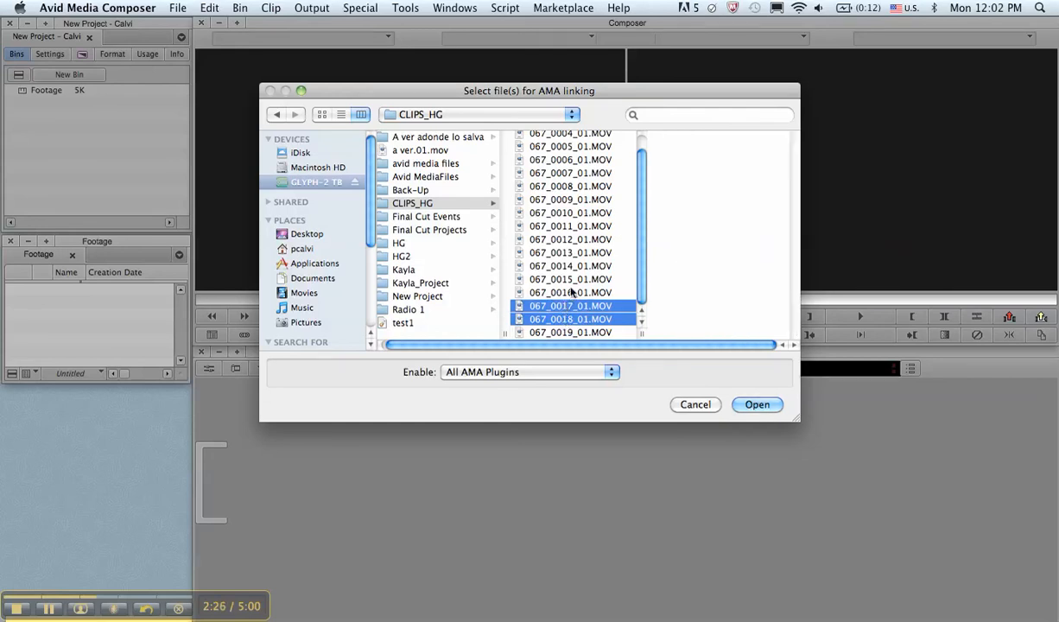
left_click(570, 292, "shift")
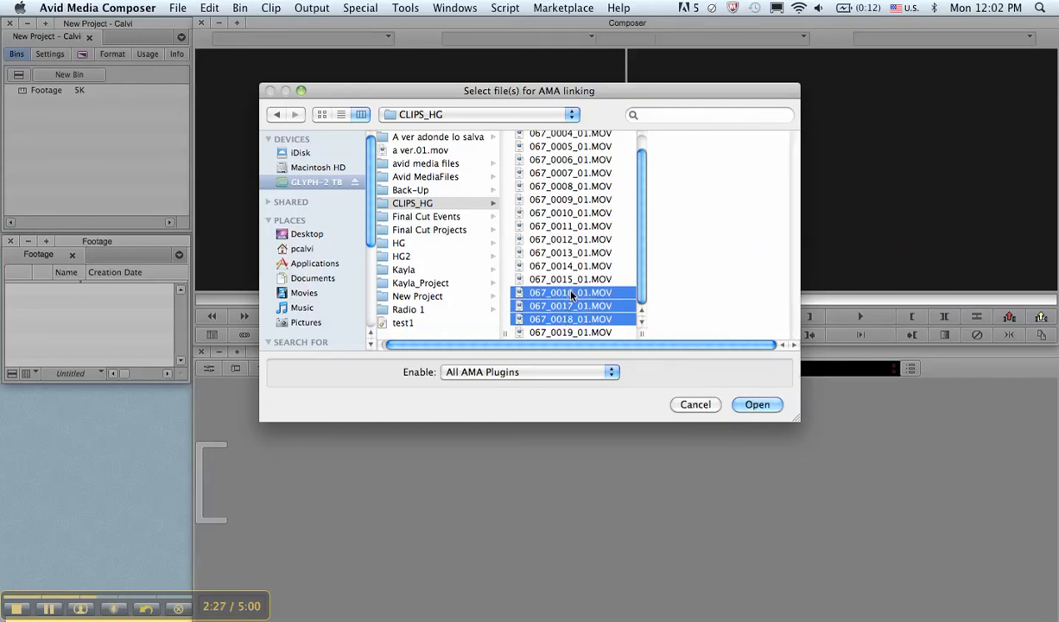
left_click(756, 404)
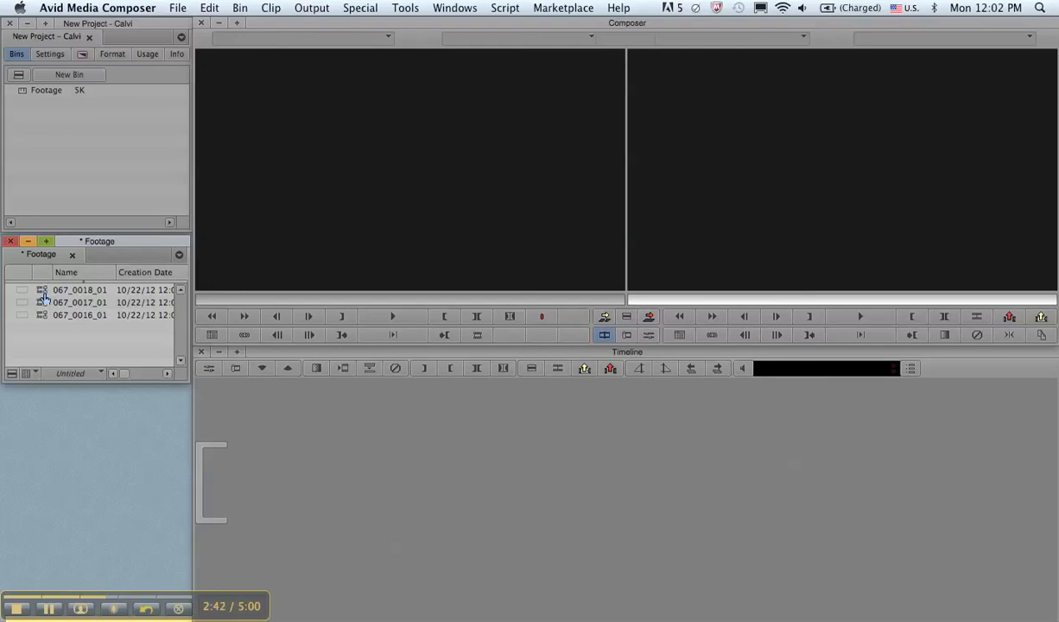
Load clip 067_0018_01 from the Footage bin into the source monitor, and play its opening before rewinding to the start
left_click(41, 293)
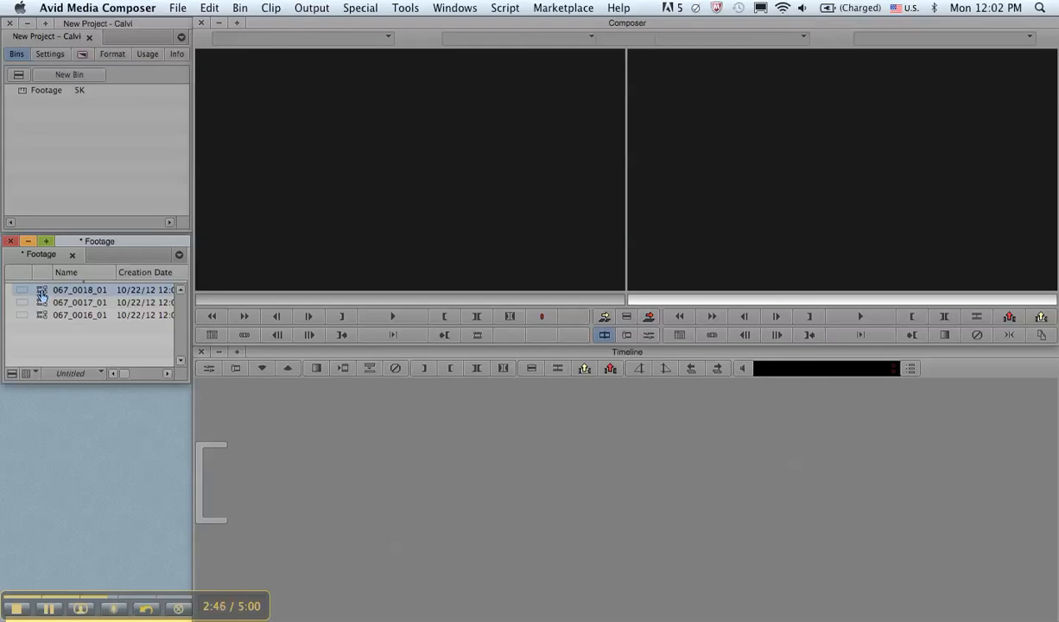
left_click_drag(41, 293, 191, 294)
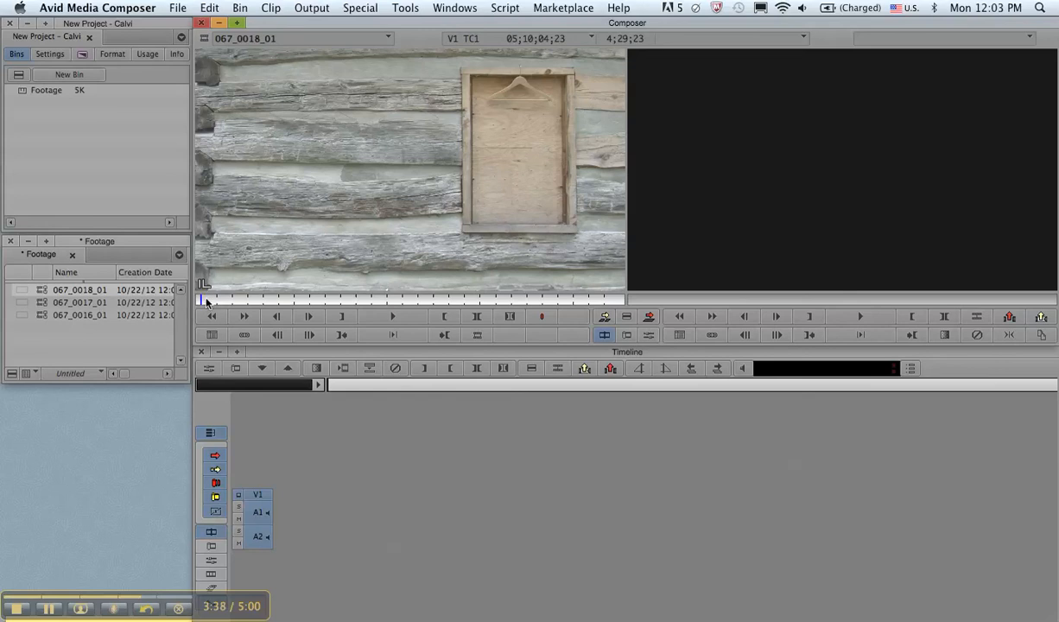
key("space")
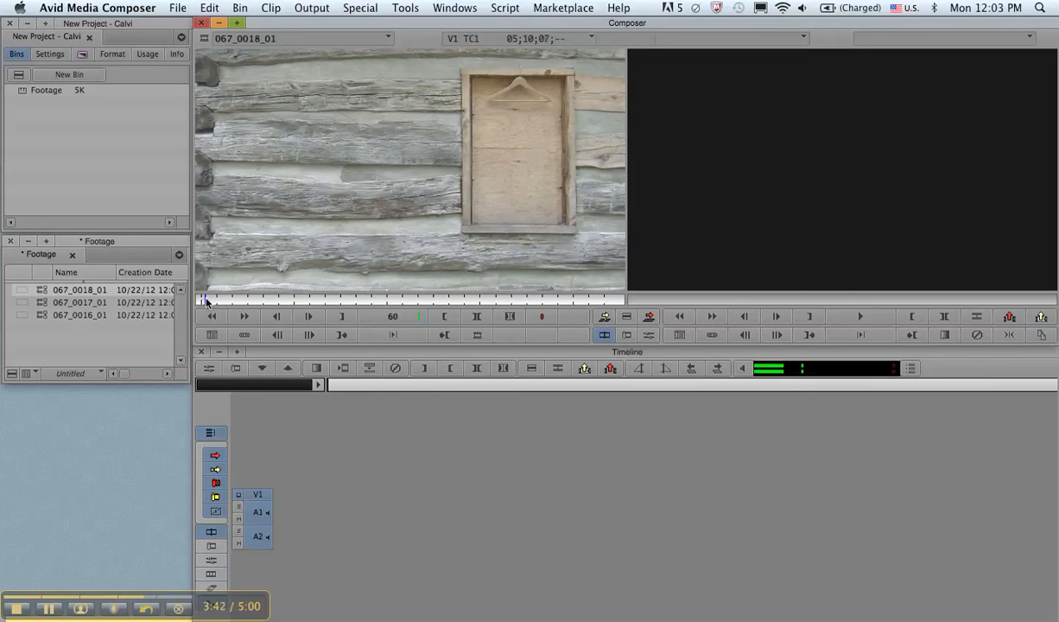
key("space")
key("j")
key("j")
key("k")
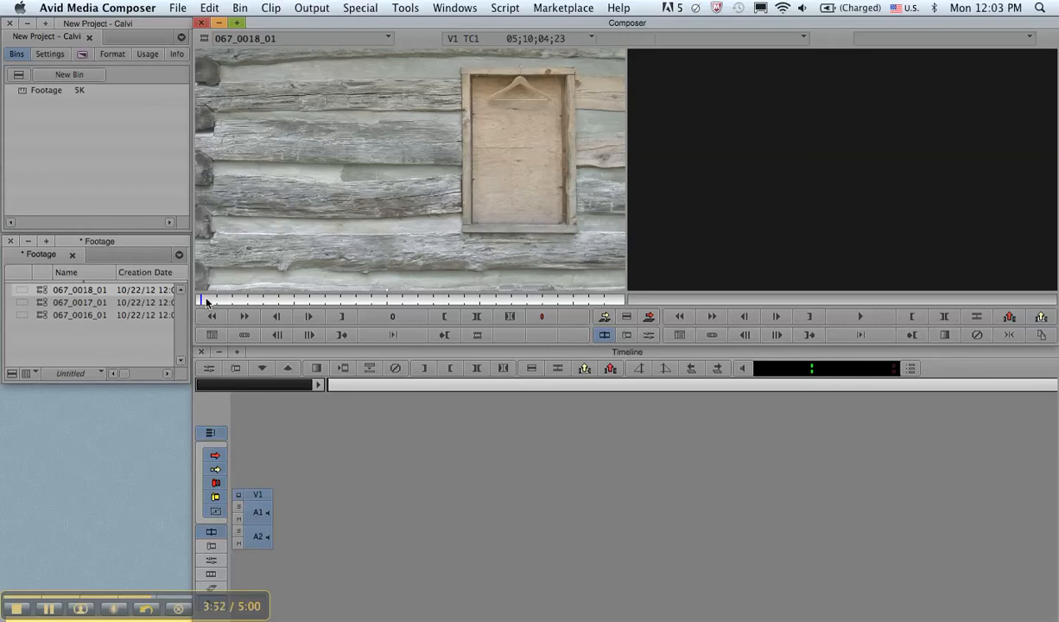
Shuttle clip 067_0018_01 forward at 60 and 90 fps, stopping on the figure in the long coat
key("l")
key("l")
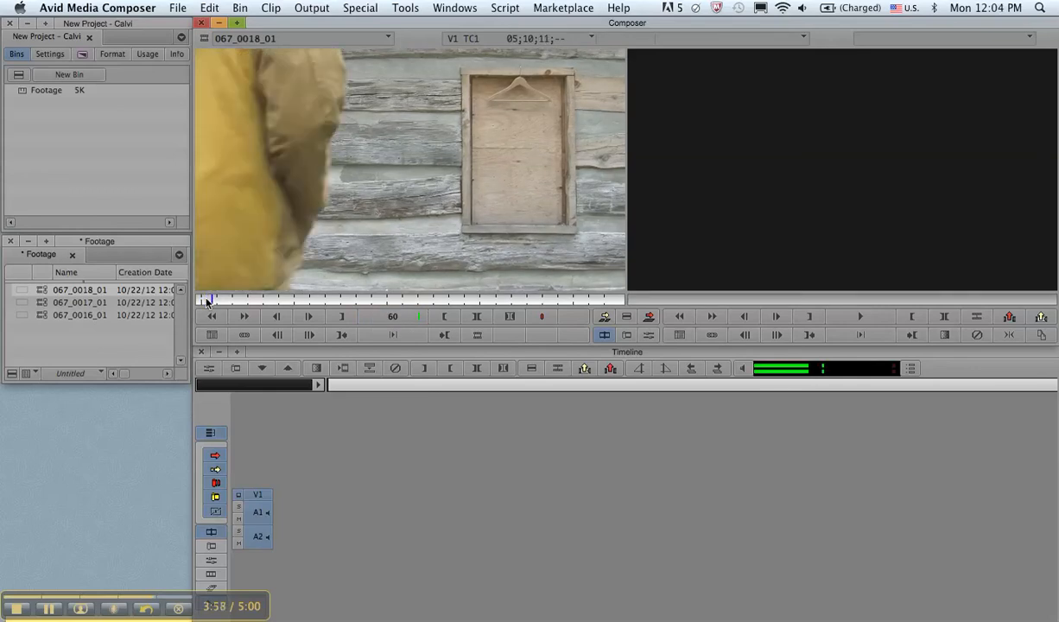
key("l")
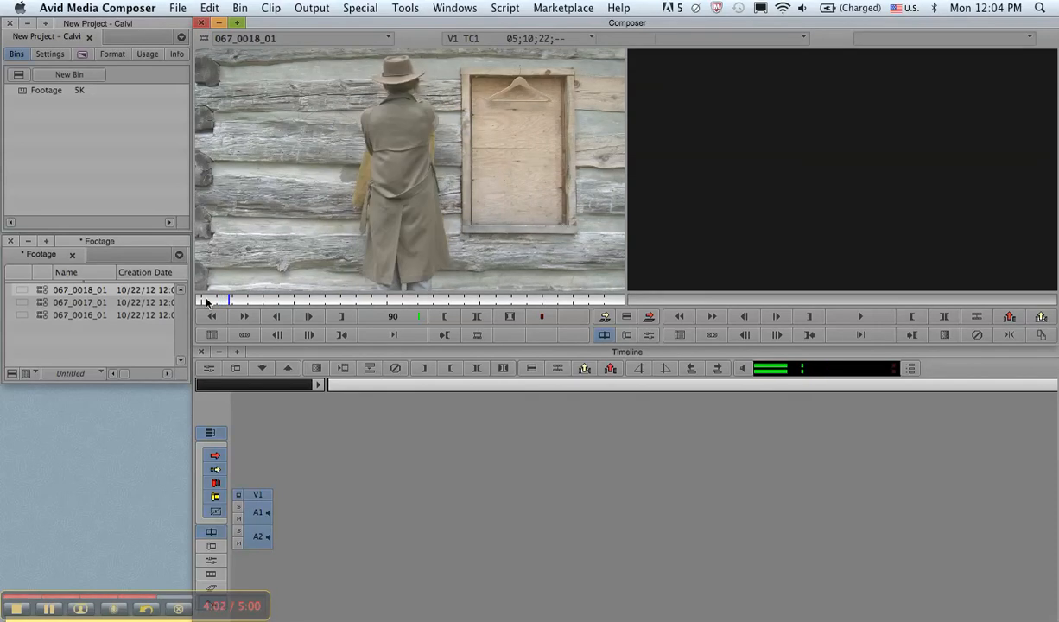
key("k")
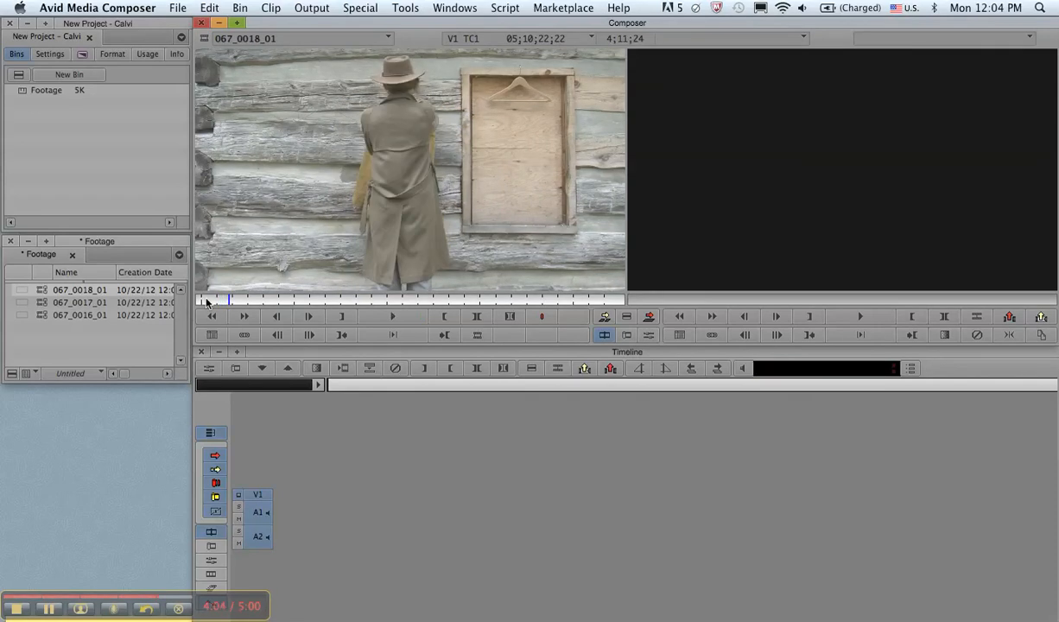
Shuttle the source clip in reverse at increasing speed, up to 90 fps, back to its first frame
key("l")
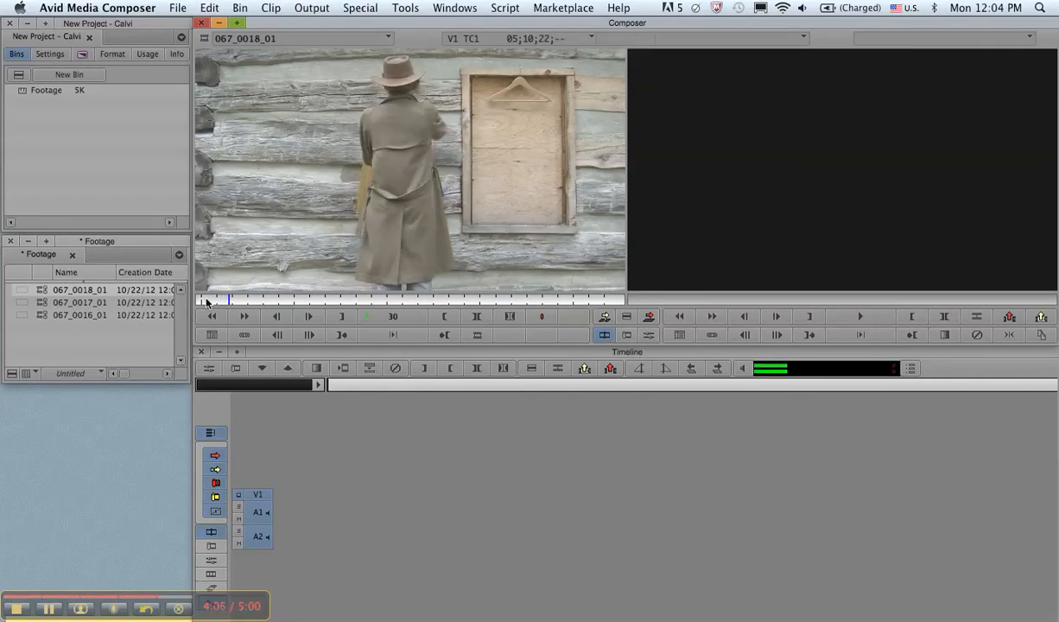
key("j")
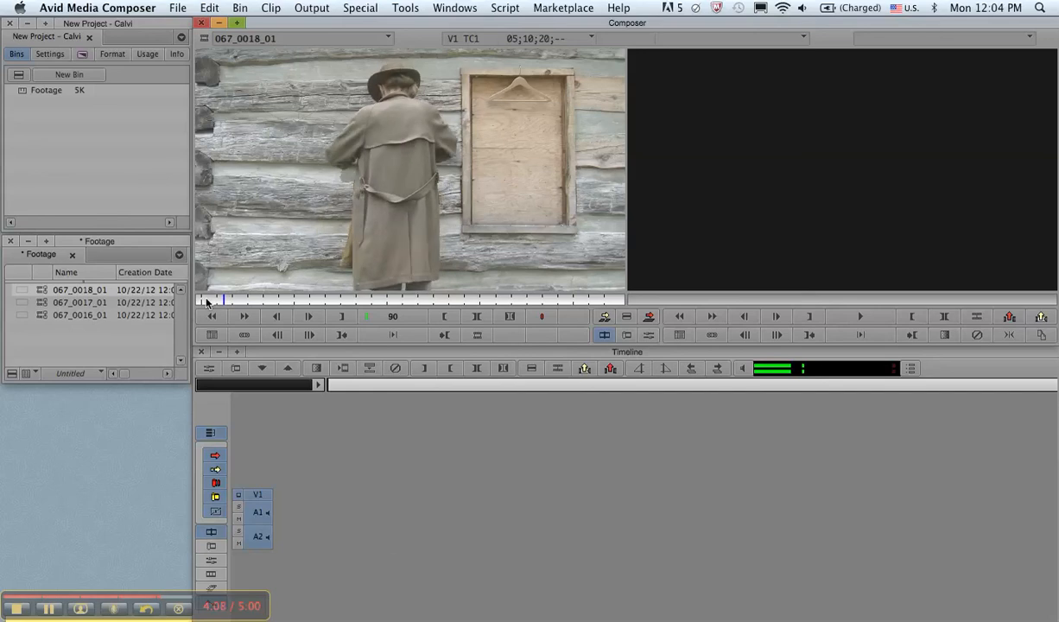
key("j")
key("j")
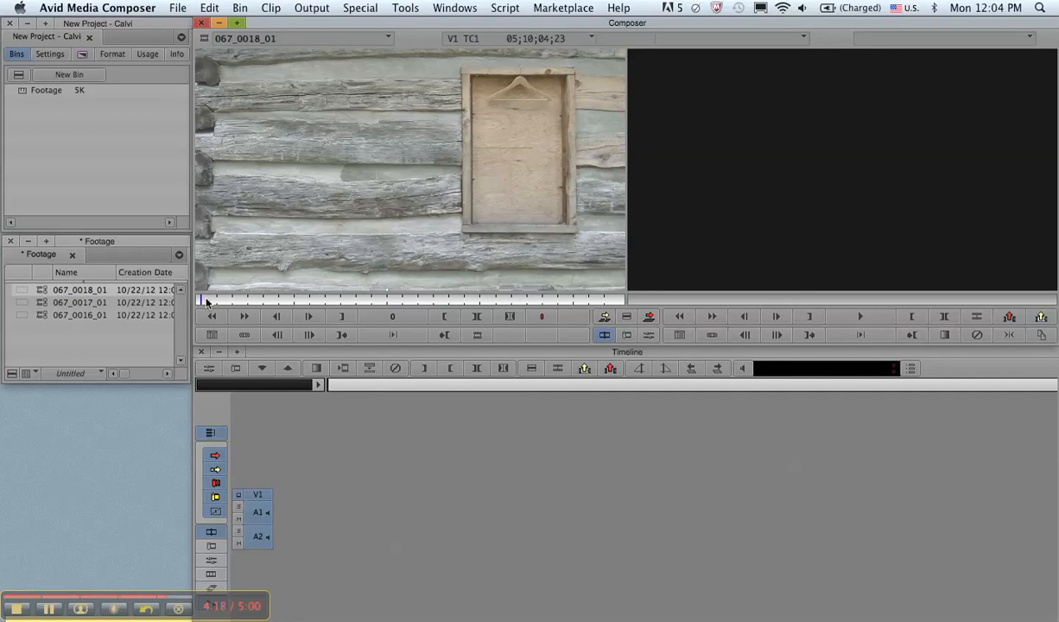
Play the source clip's opening briefly forward at 60 fps and reverse it to the first frame
key("l")
key("l")
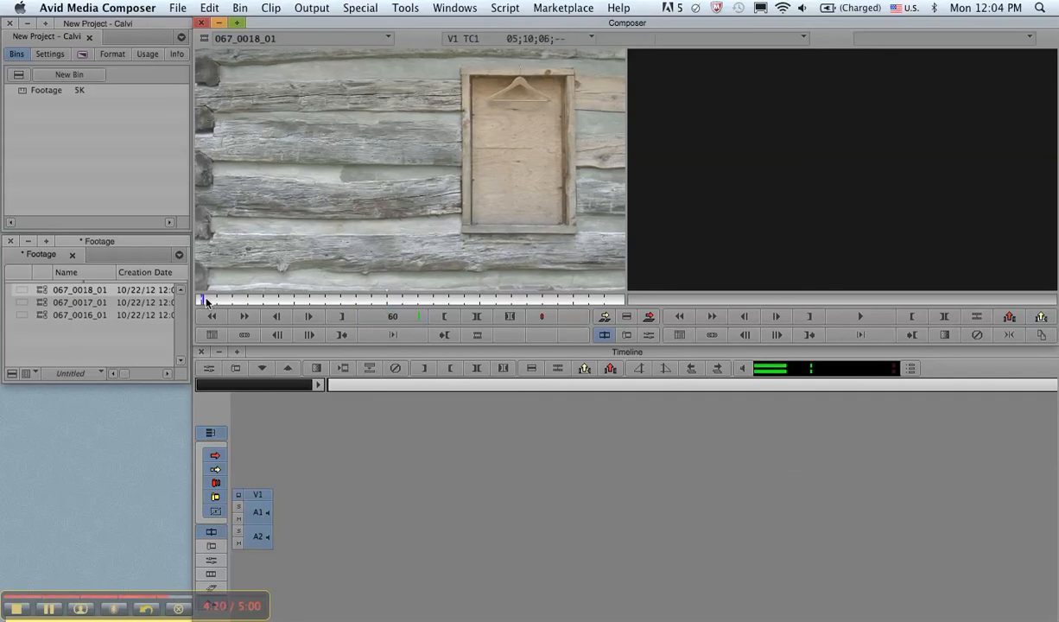
key("j")
key("j")
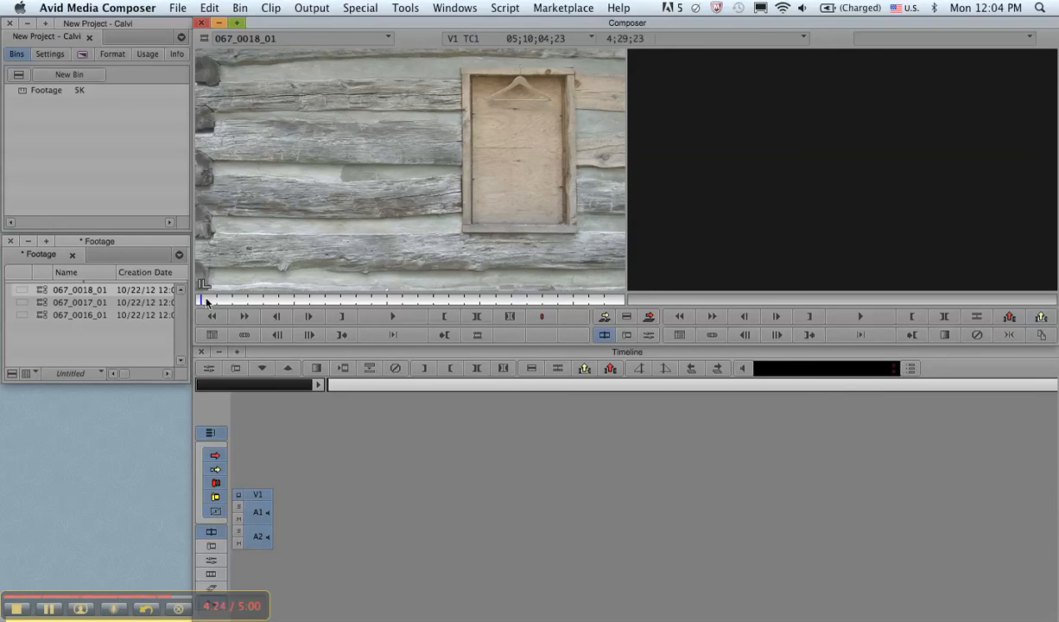